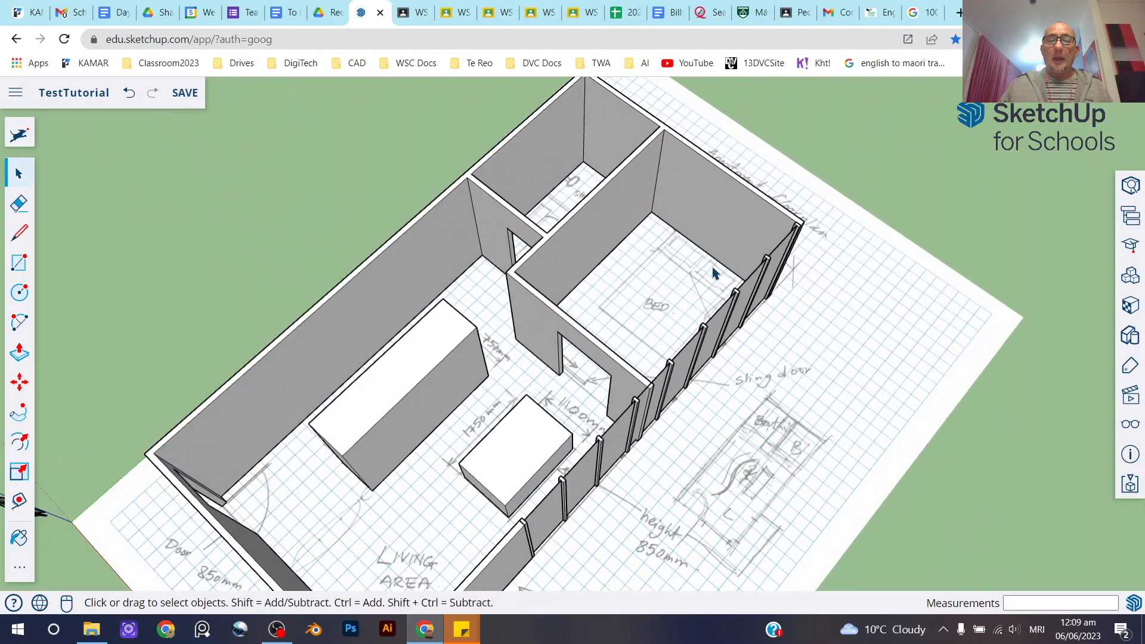
# Open the framed window wall group along the bedroom and living area for editing.
pyautogui.moveTo(773, 367); pyautogui.dragTo(596, 191, button='middle')
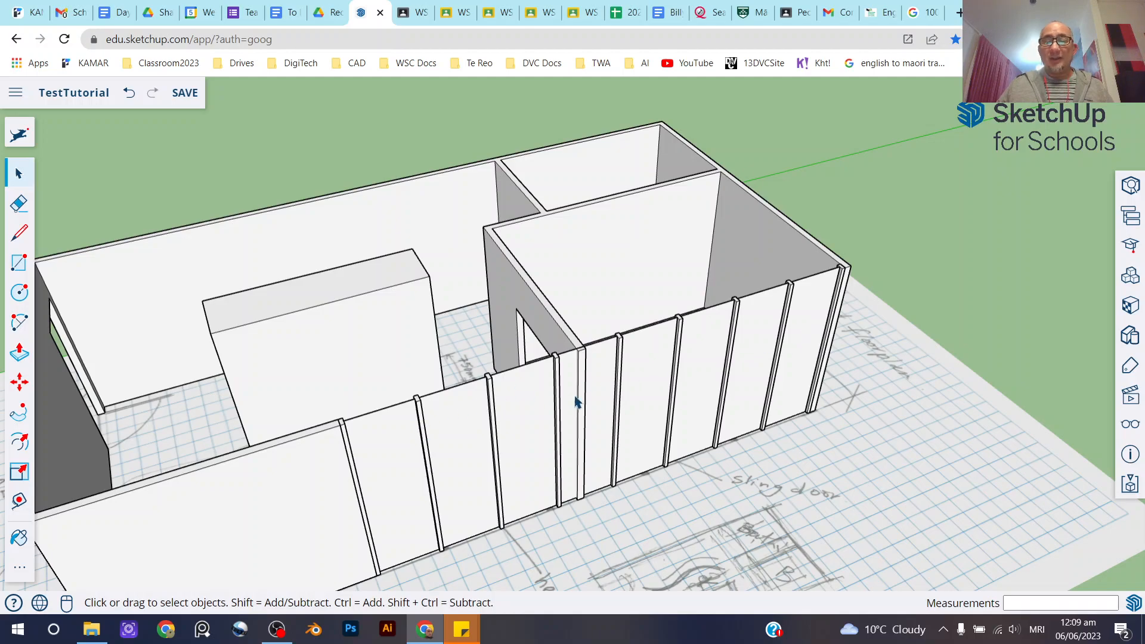
pyautogui.moveTo(585, 397); pyautogui.dragTo(649, 467, button='middle')
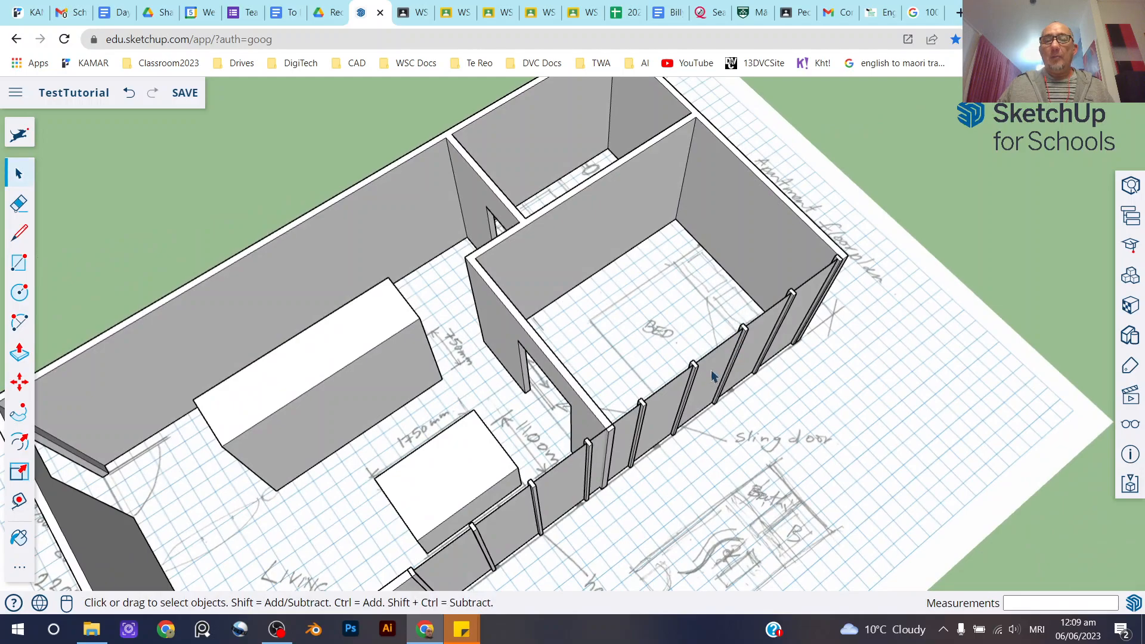
pyautogui.moveTo(657, 353); pyautogui.dragTo(463, 148, button='middle')
pyautogui.click(331, 358)
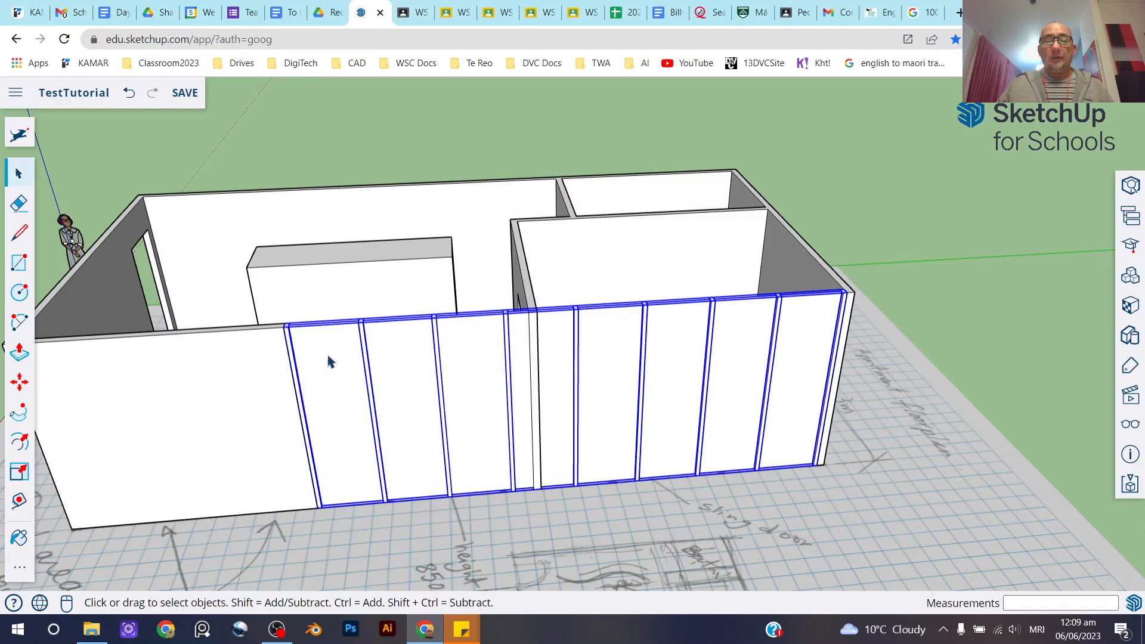
pyautogui.doubleClick(330, 358)
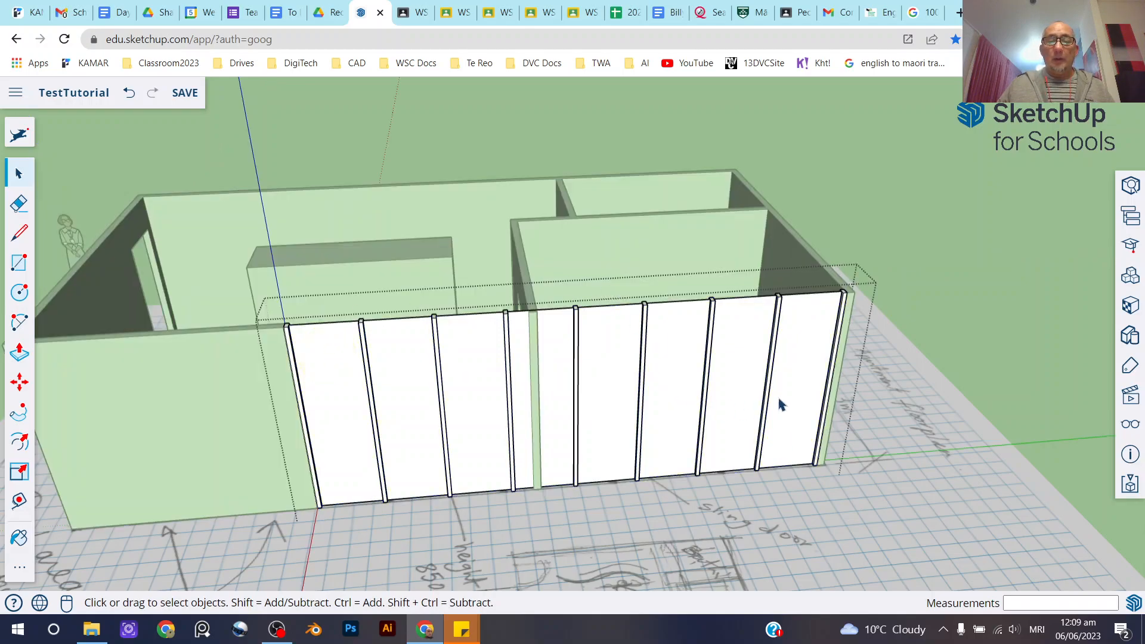
# Select all the pane faces between the frame posts of the window wall.
pyautogui.click(328, 367)
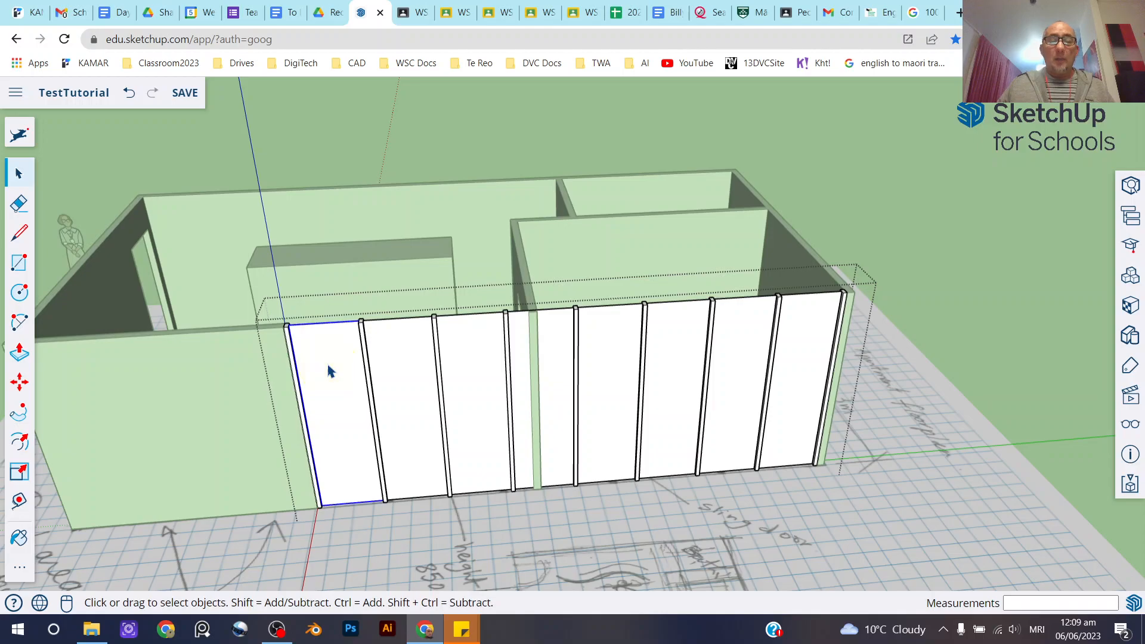
pyautogui.click(418, 370)
pyautogui.click(352, 373)
pyautogui.keyDown('shift'); pyautogui.click(466, 346); pyautogui.keyUp('shift')
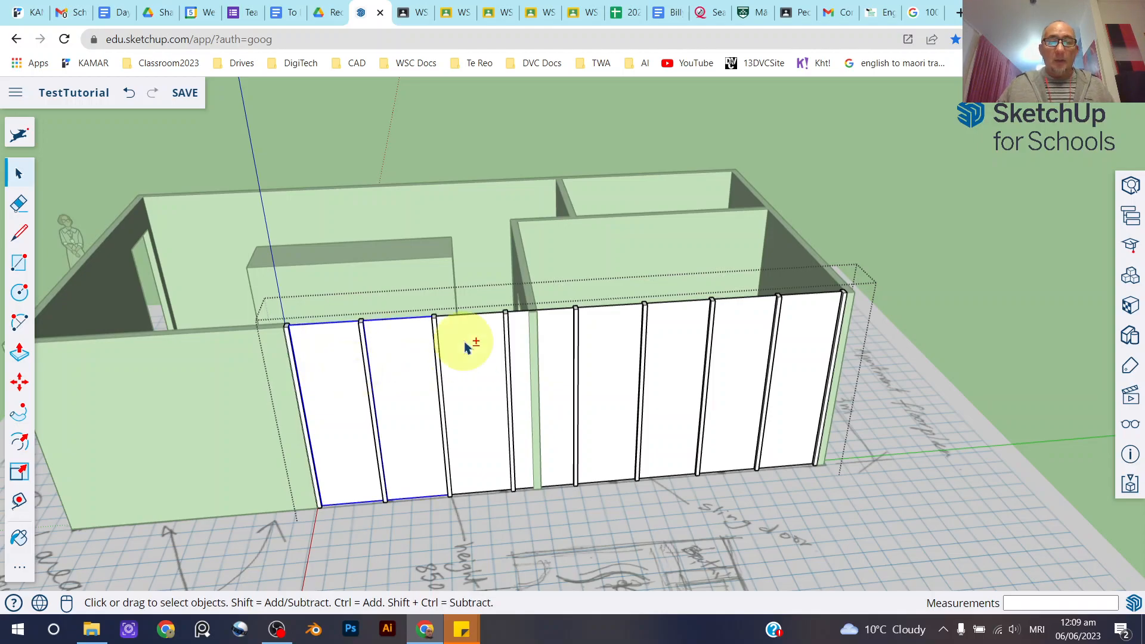
pyautogui.keyDown('shift'); pyautogui.click(554, 349); pyautogui.keyUp('shift')
pyautogui.keyDown('shift'); pyautogui.click(605, 347); pyautogui.keyUp('shift')
pyautogui.keyDown('shift'); pyautogui.click(673, 347); pyautogui.keyUp('shift')
pyautogui.keyDown('shift'); pyautogui.click(749, 344); pyautogui.keyUp('shift')
pyautogui.keyDown('shift'); pyautogui.click(805, 332); pyautogui.keyUp('shift')
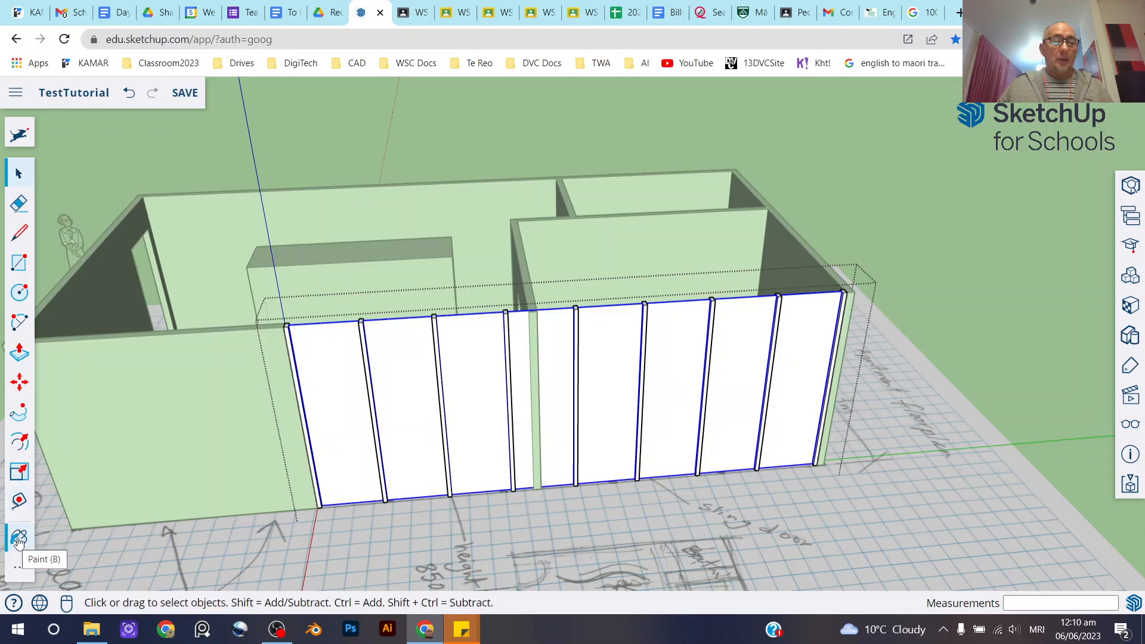
# Paint the selected window panes with Translucent Glass Blue from the Glass and Mirrors materials.
pyautogui.click(19, 570)
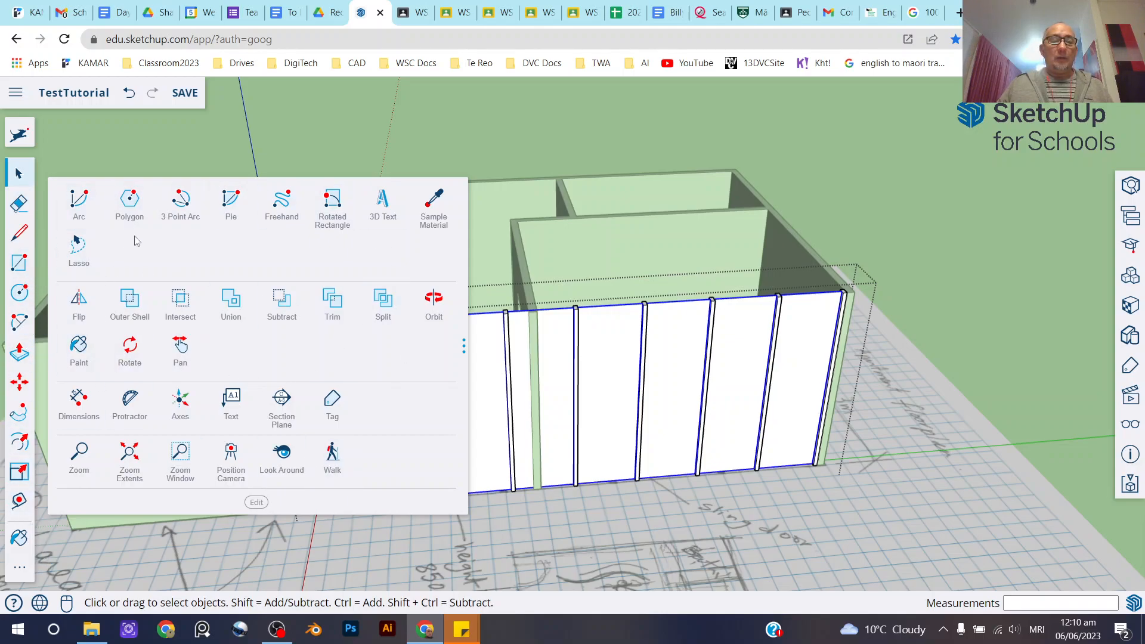
pyautogui.click(80, 351)
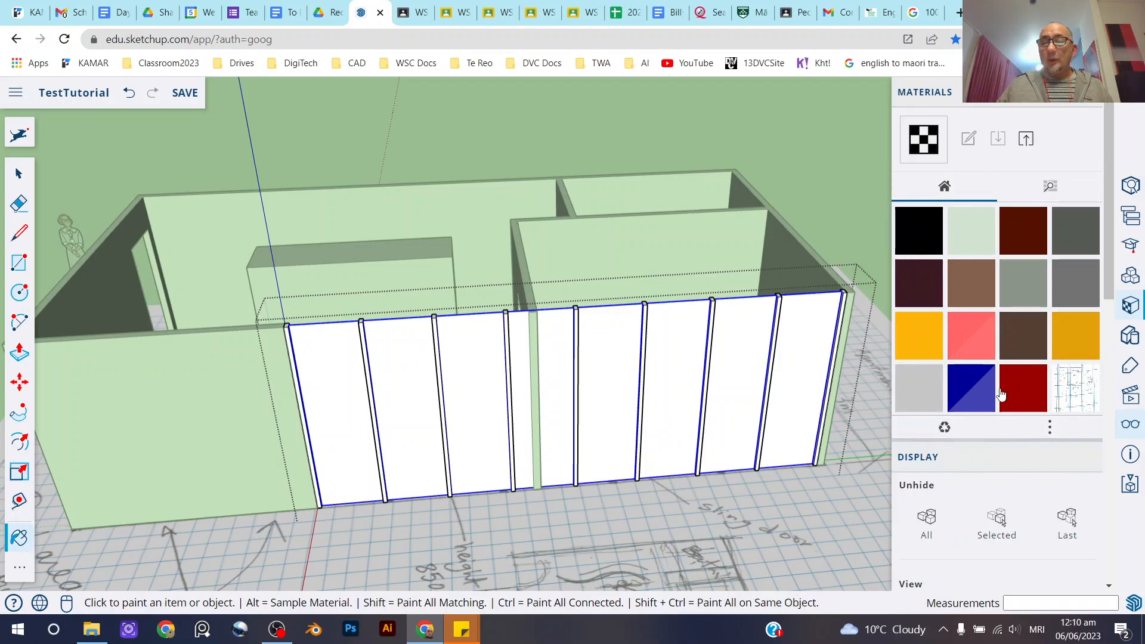
pyautogui.click(1051, 187)
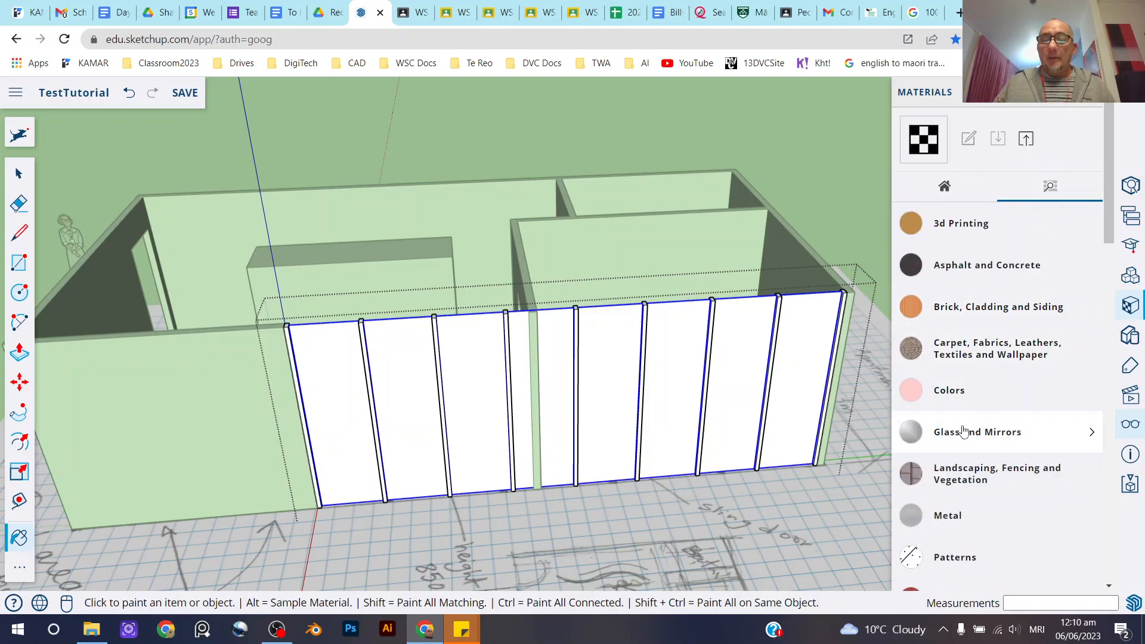
pyautogui.click(935, 438)
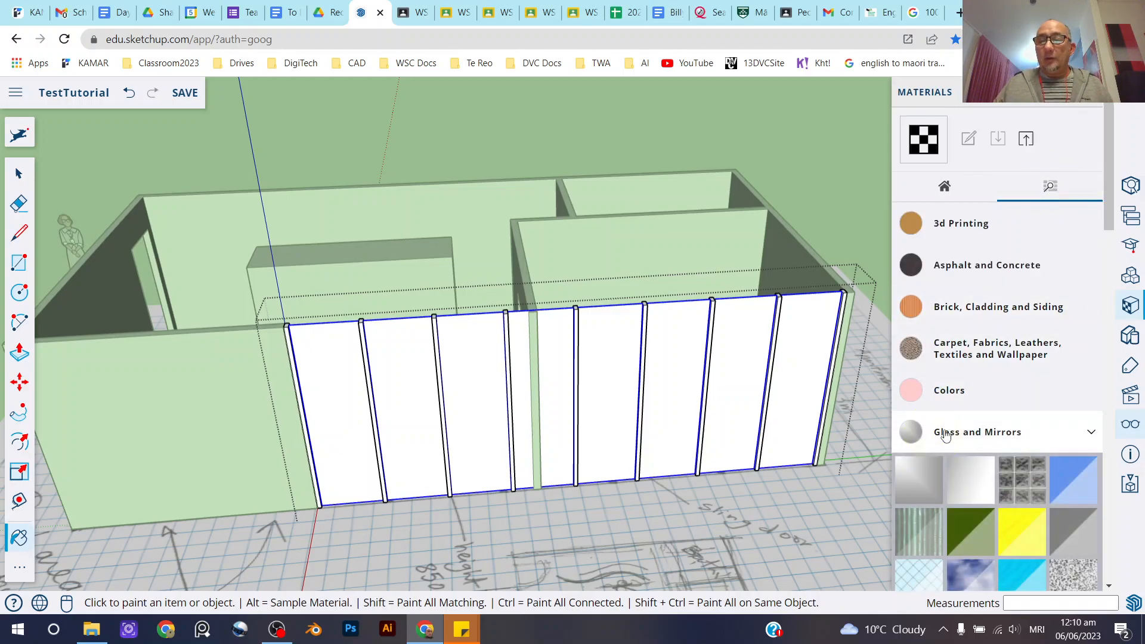
pyautogui.scroll(-3, 1008, 403)
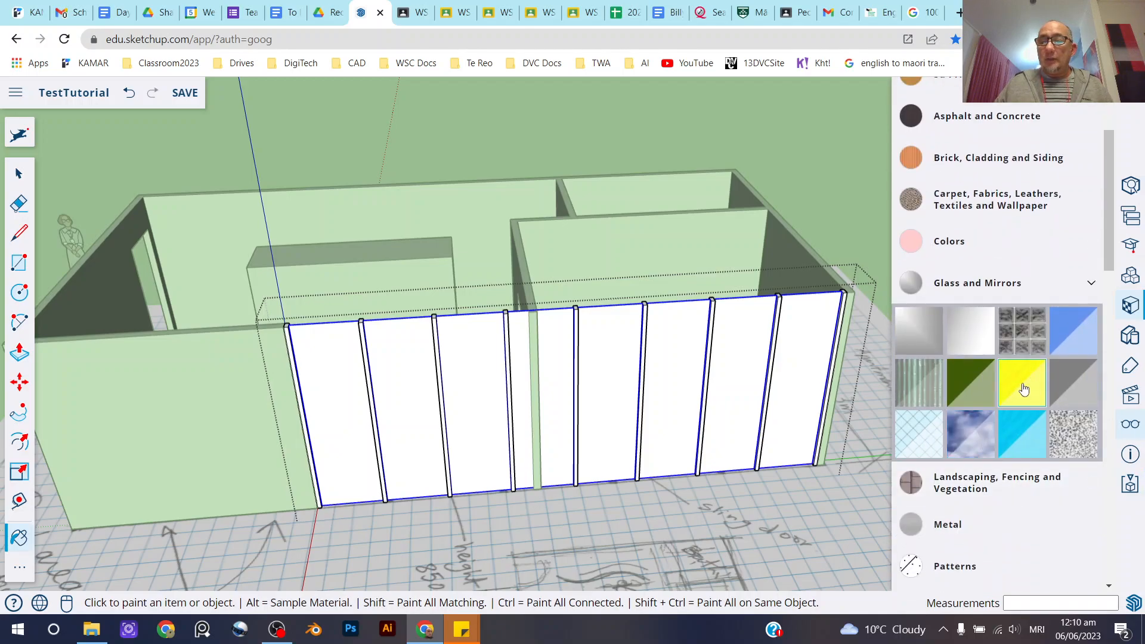
pyautogui.click(1074, 337)
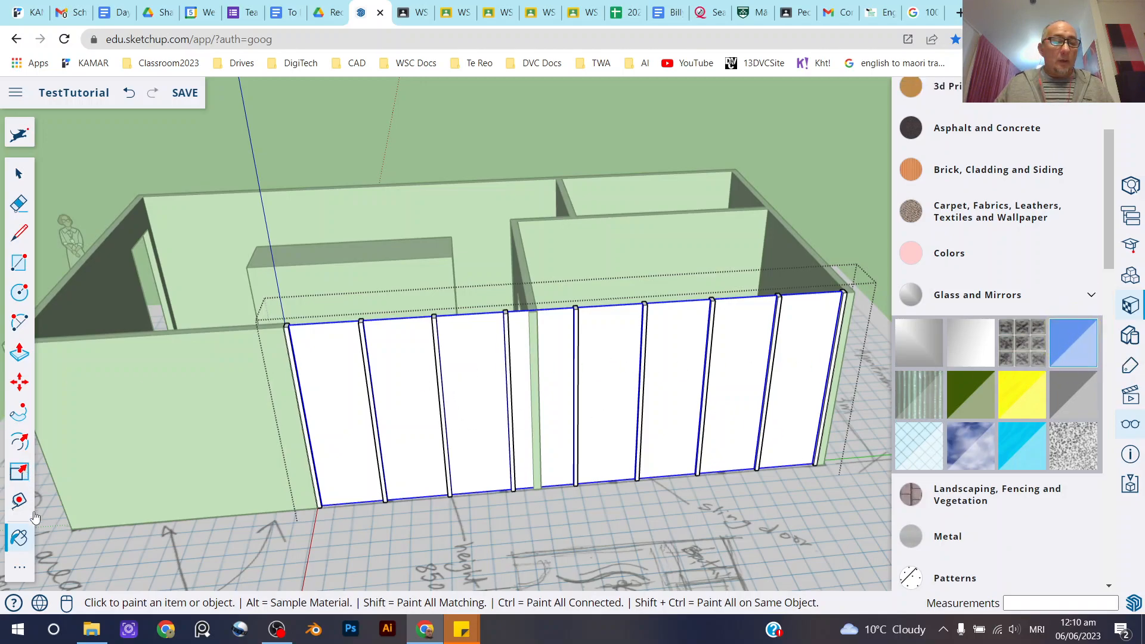
pyautogui.click(344, 367)
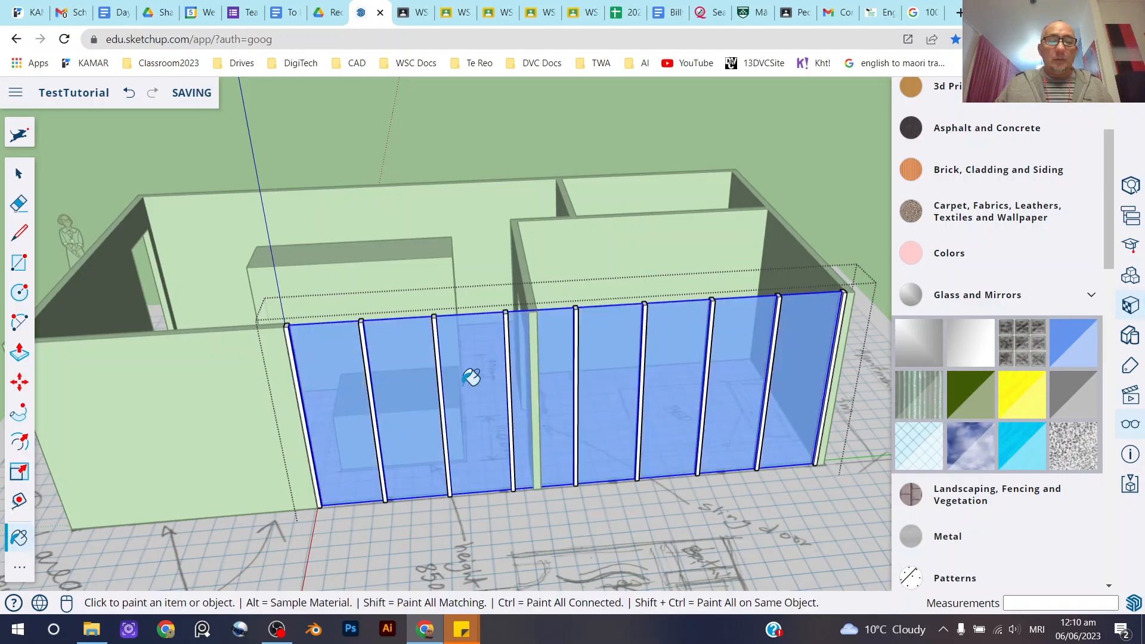
pyautogui.click(27, 181)
pyautogui.moveTo(499, 389); pyautogui.dragTo(511, 460, button='middle')
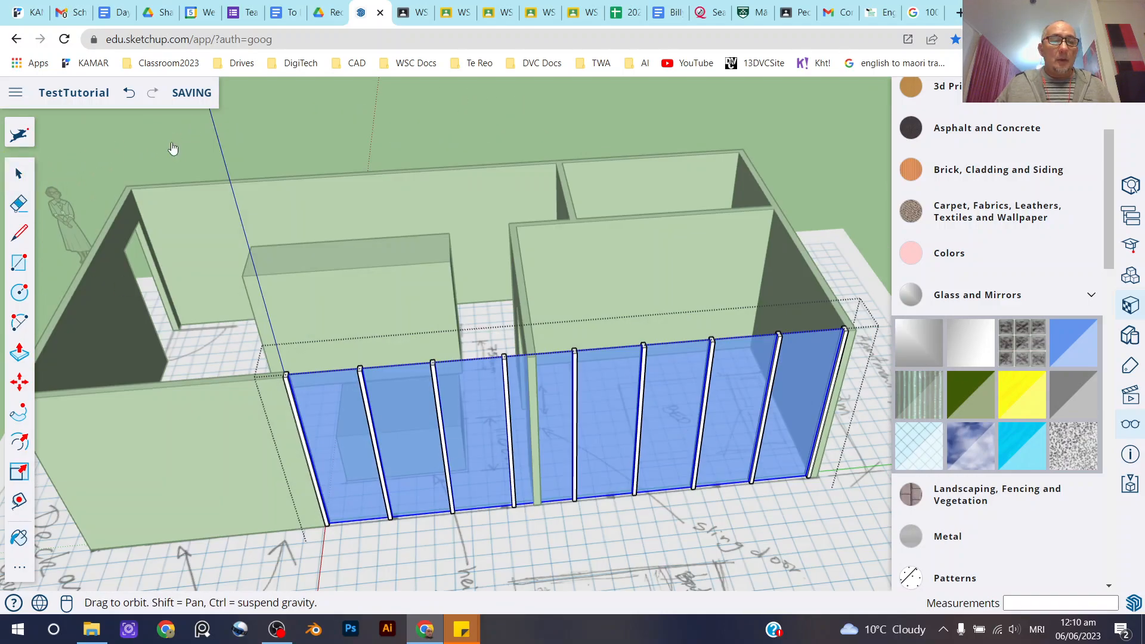
pyautogui.press('space')
# Search the 3D Warehouse components for "queen size bed".
pyautogui.scroll(3, 170, 143)
pyautogui.moveTo(367, 185); pyautogui.dragTo(172, 242, button='middle')
pyautogui.scroll(-3, 171, 243)
pyautogui.moveTo(650, 272); pyautogui.dragTo(666, 387, button='middle')
pyautogui.scroll(5, 672, 292)
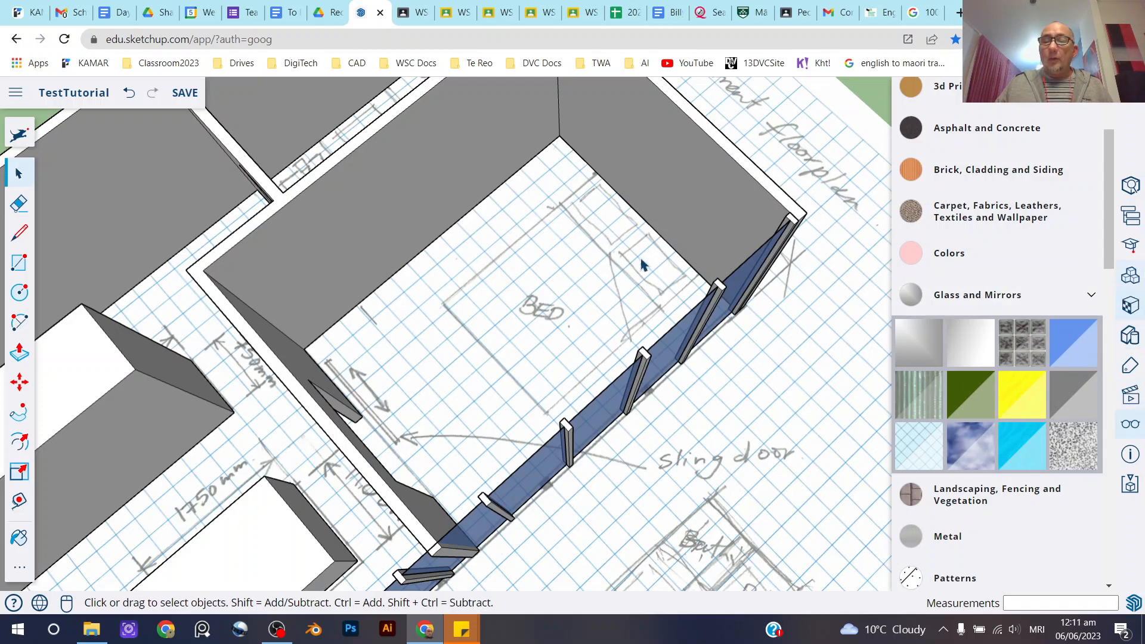
pyautogui.click(1128, 278)
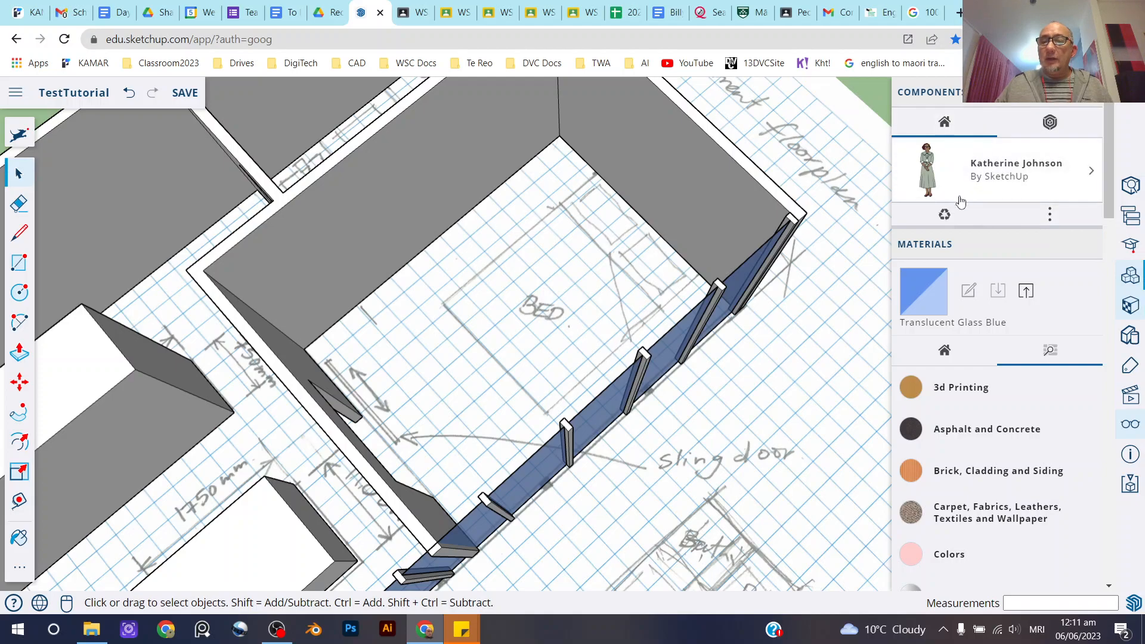
pyautogui.click(1050, 123)
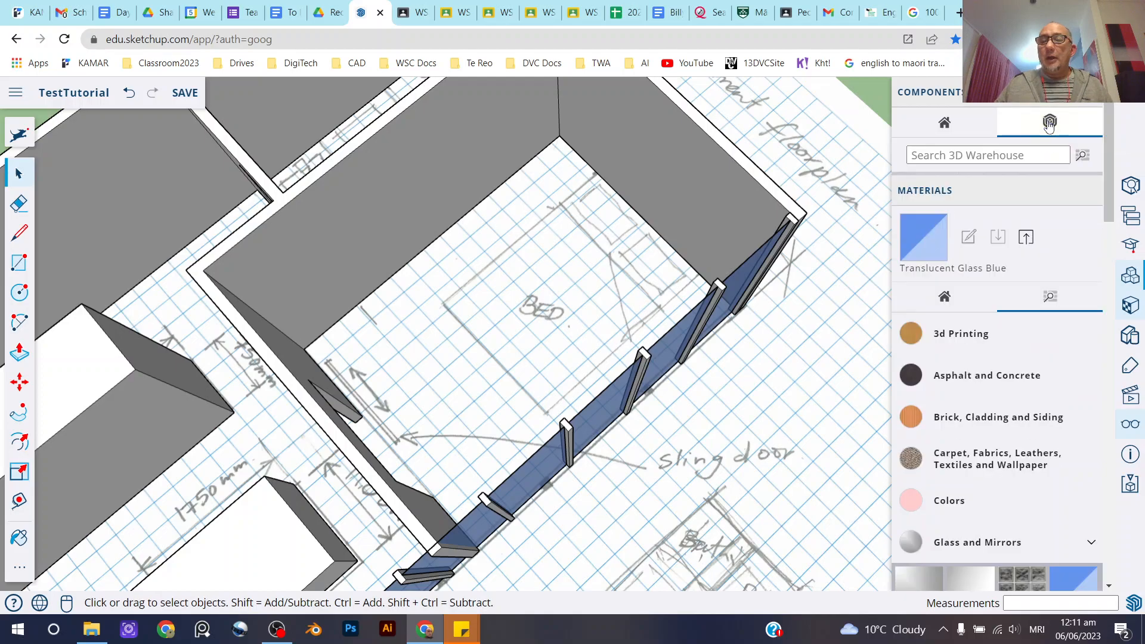
pyautogui.click(927, 154)
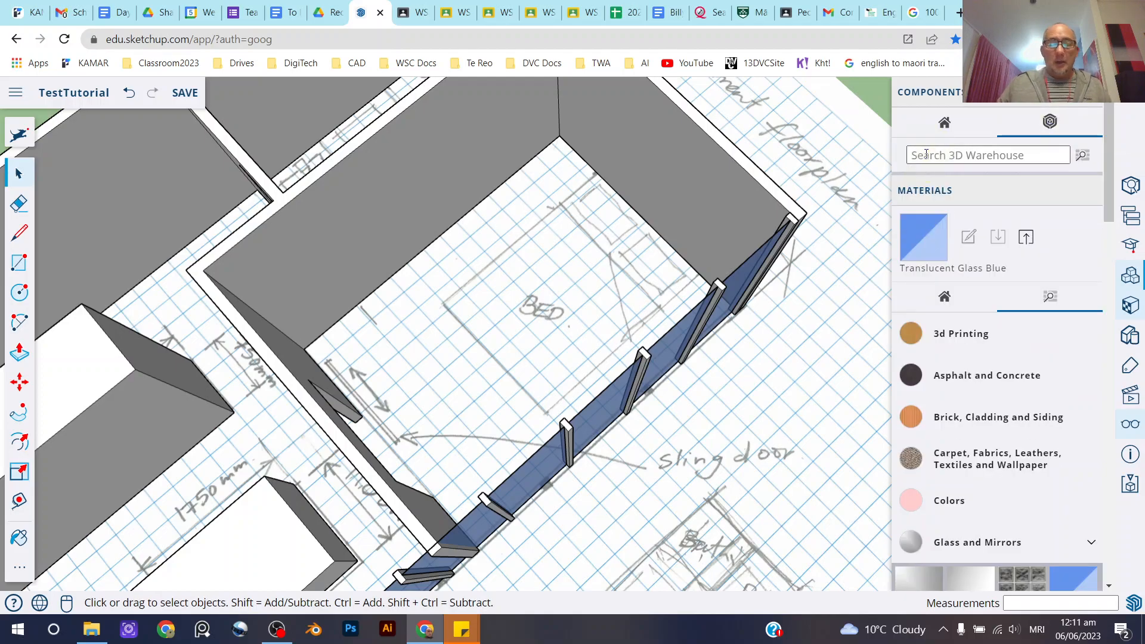
pyautogui.write('queen size bed')
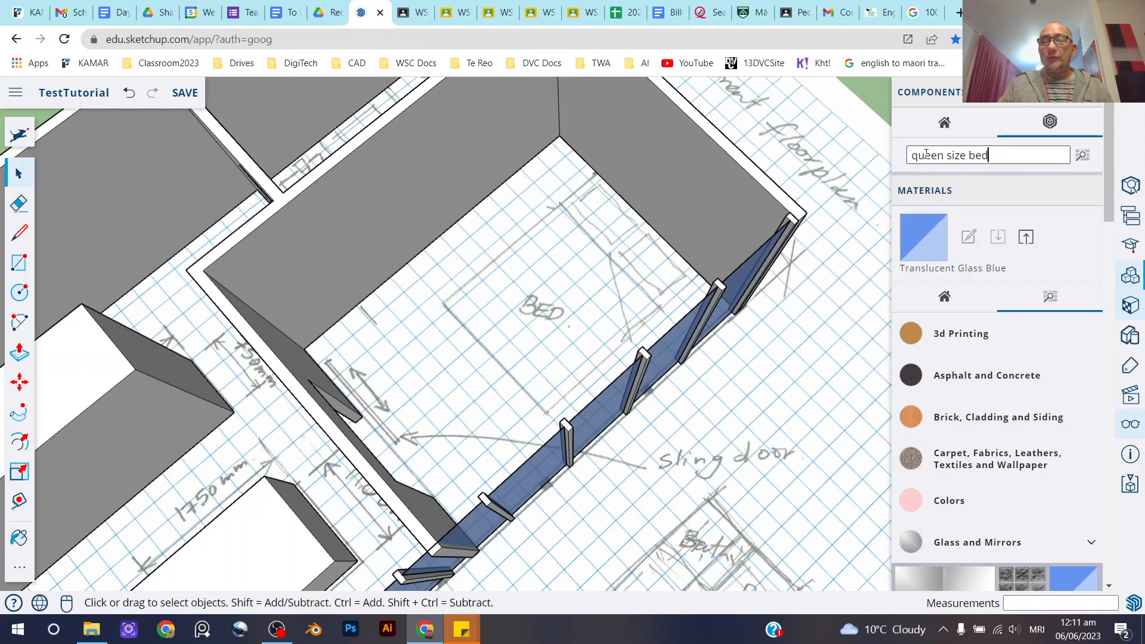
pyautogui.press('Return')
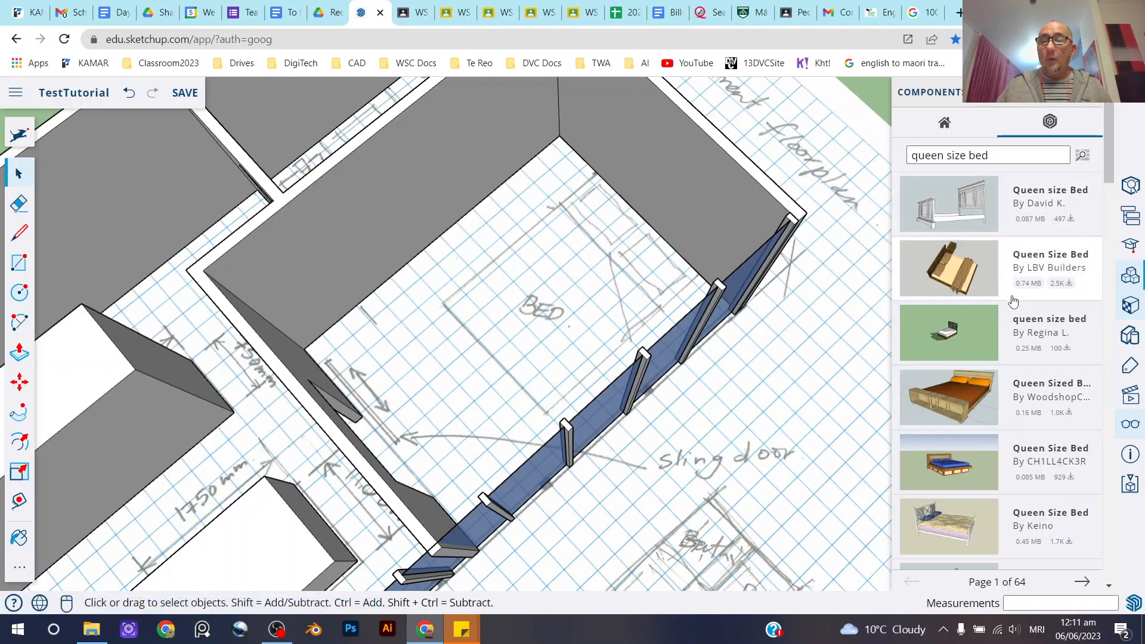
# Insert the 0.16 MB wooden queen-sized bed model with orange pillows on the bedroom floor over the sketched bed outline.
pyautogui.scroll(-4, 1002, 287)
pyautogui.scroll(-3, 990, 301)
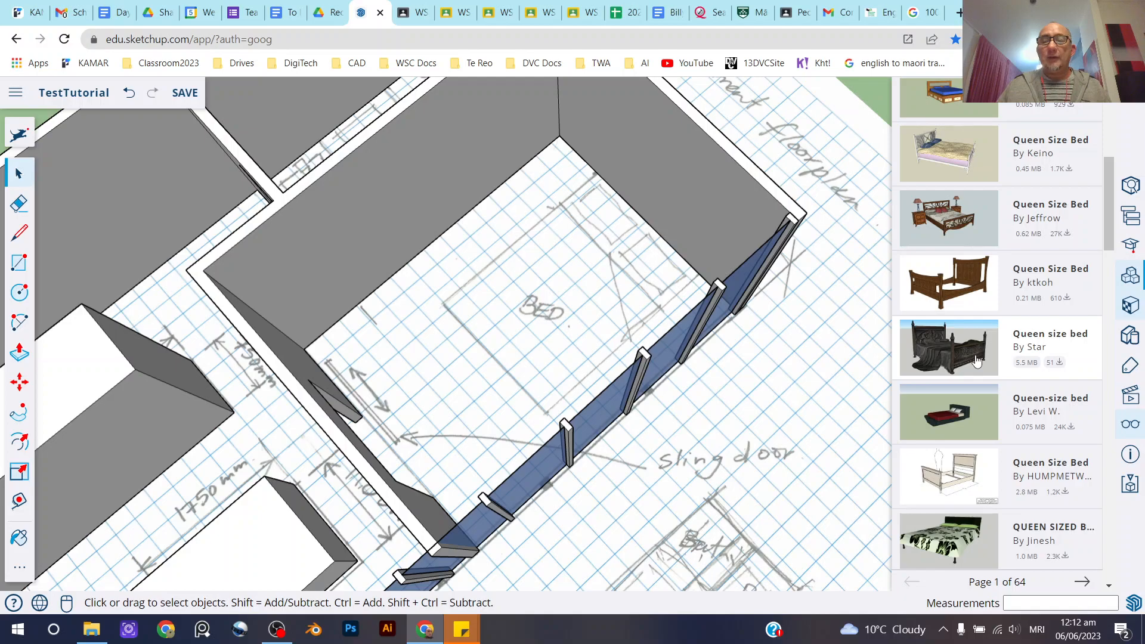
pyautogui.scroll(-5, 977, 357)
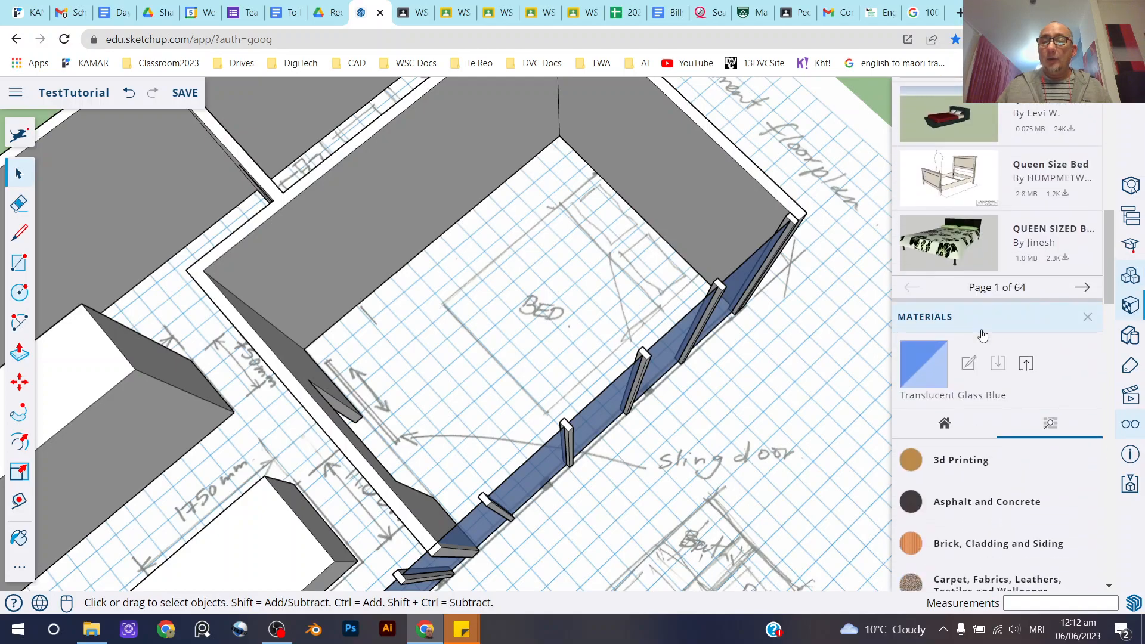
pyautogui.scroll(15, 1074, 258)
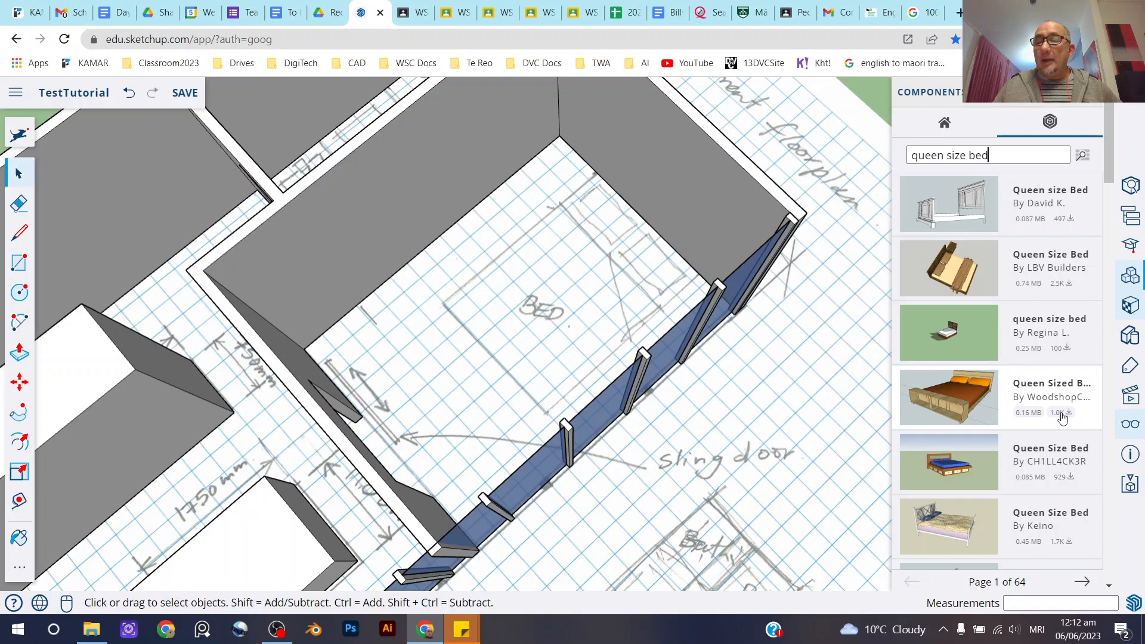
pyautogui.scroll(-3, 1038, 555)
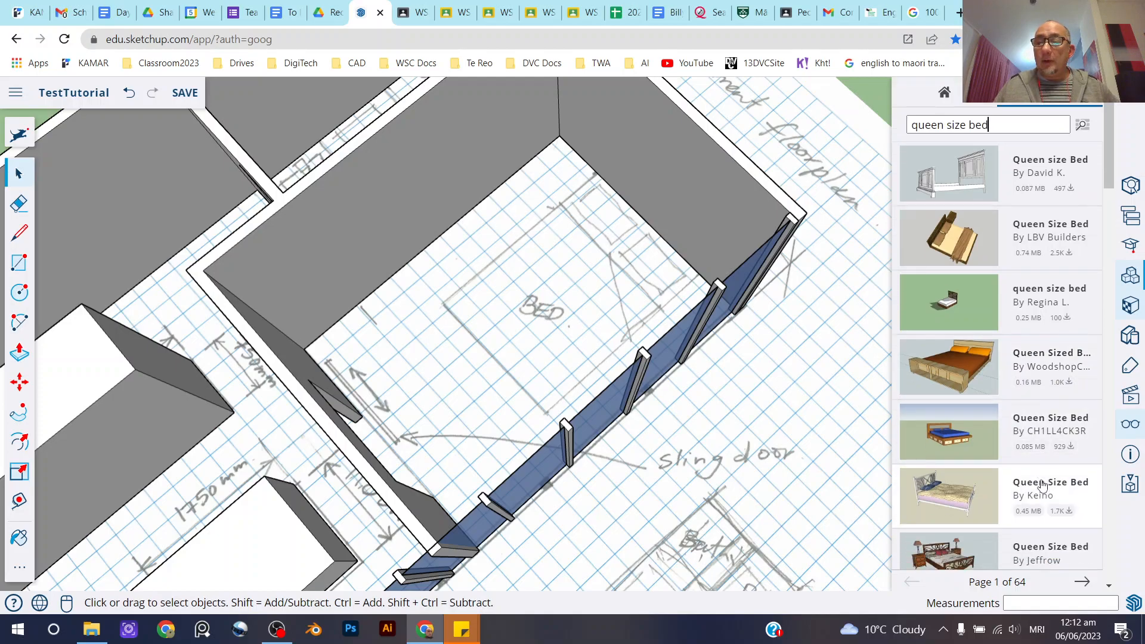
pyautogui.scroll(-1, 1032, 531)
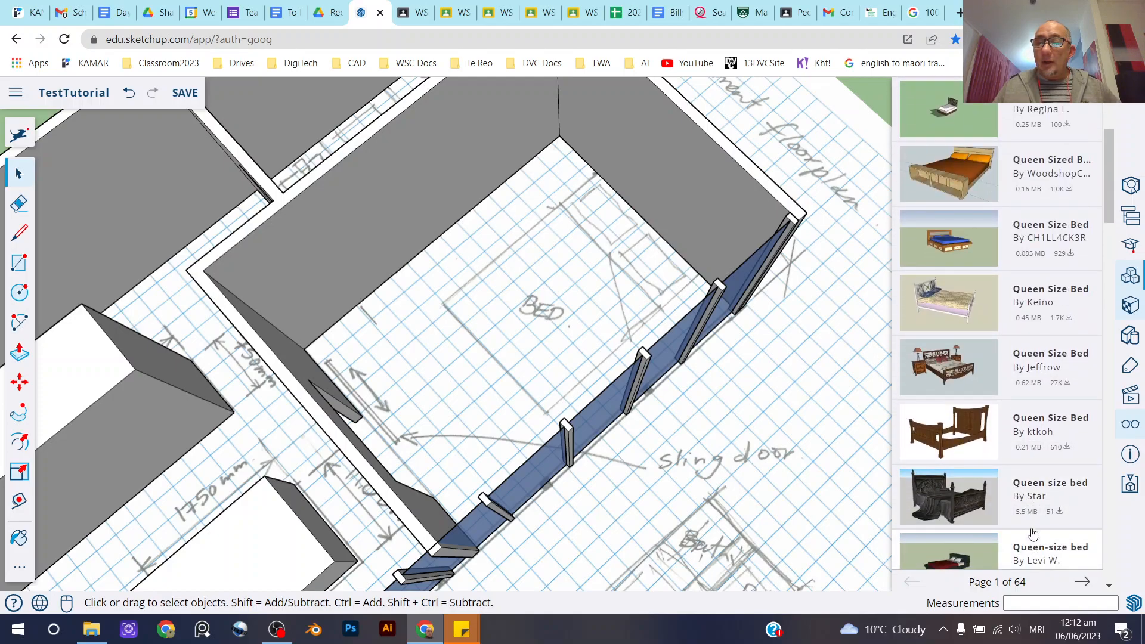
pyautogui.scroll(-2, 1032, 528)
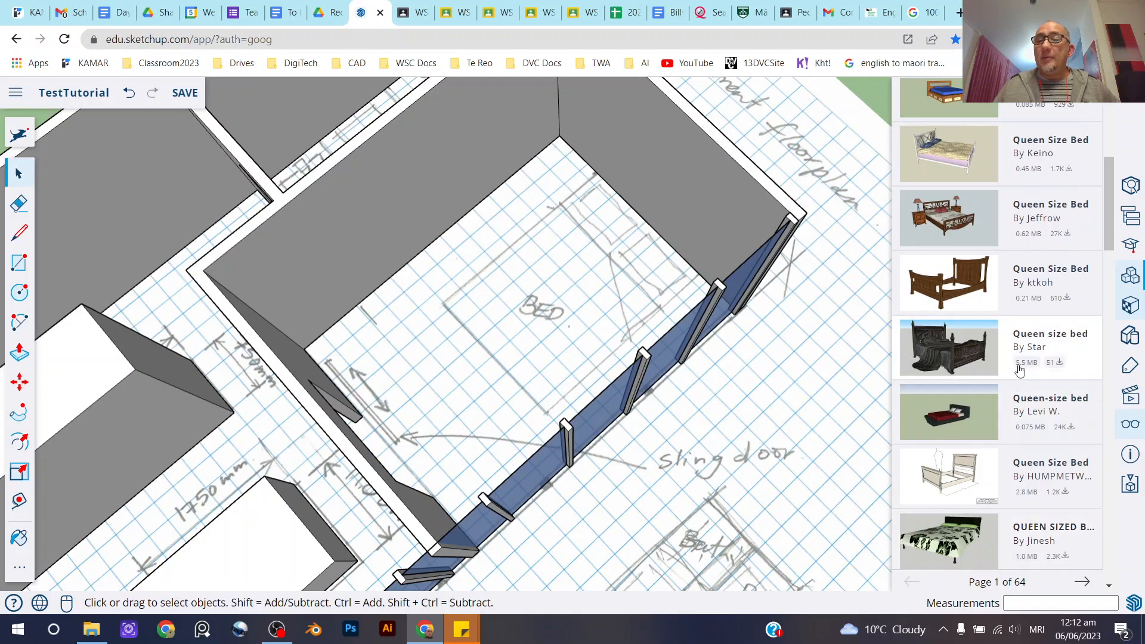
pyautogui.scroll(5, 1019, 358)
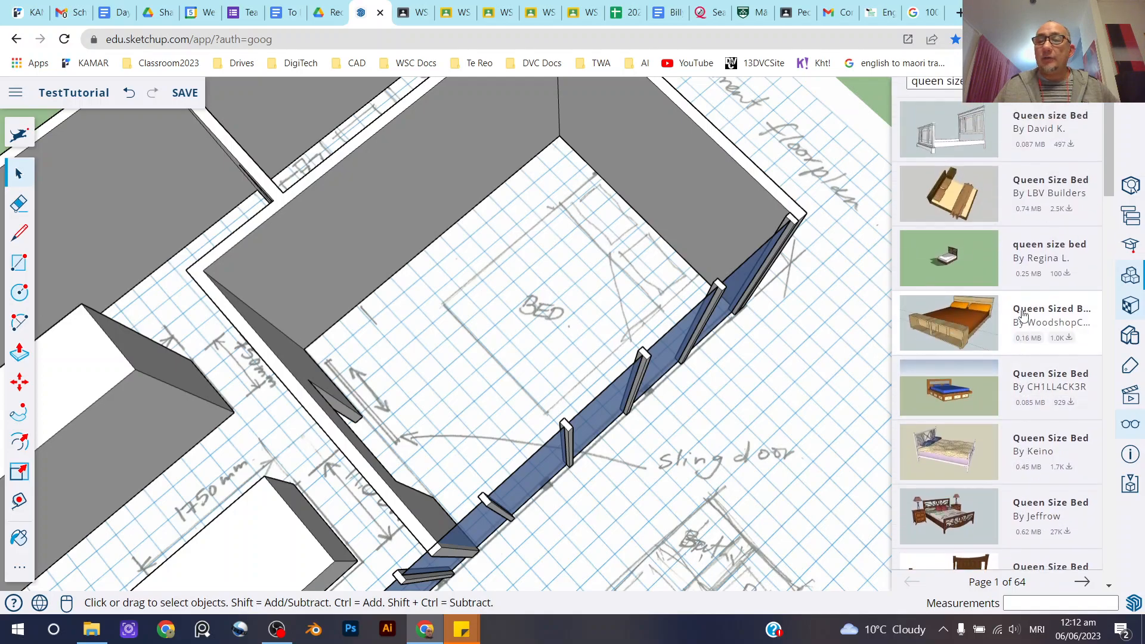
pyautogui.click(956, 330)
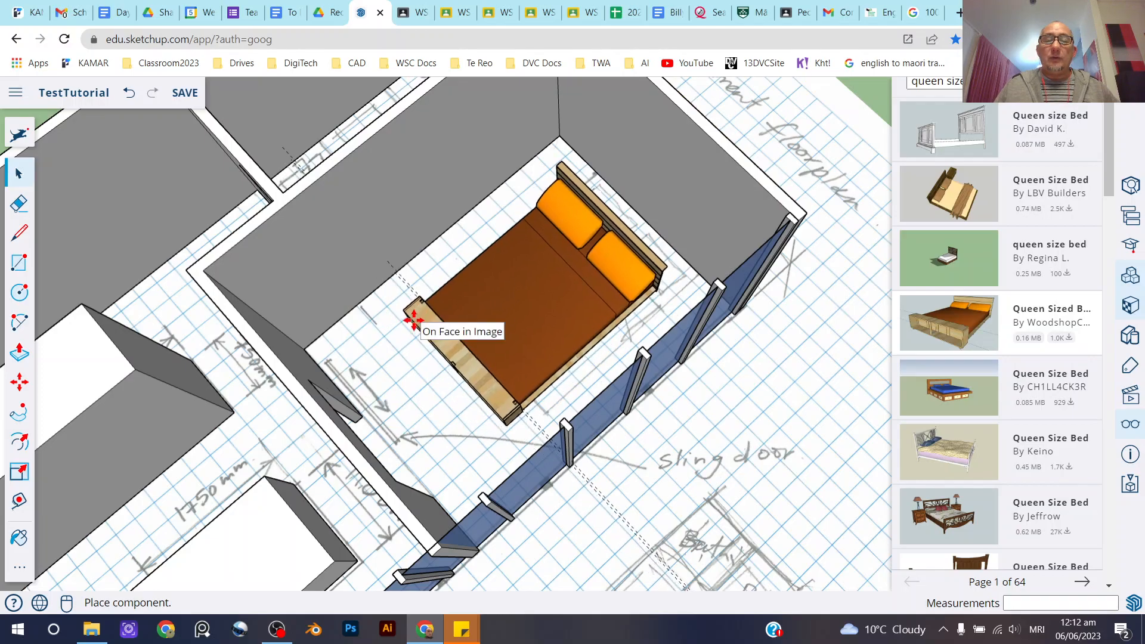
pyautogui.click(411, 322)
# Hide the glazed window wall group to clear the view into the bedroom.
pyautogui.moveTo(724, 357)
pyautogui.mouseDown(button='middle')
pyautogui.moveTo(517, 217)
pyautogui.moveTo(397, 183)
pyautogui.moveTo(324, 233)
pyautogui.moveTo(186, 225)
pyautogui.moveTo(483, 373)
pyautogui.moveTo(719, 374)
pyautogui.mouseUp(button='middle')
pyautogui.moveTo(819, 326); pyautogui.dragTo(724, 376)
pyautogui.click(19, 382)
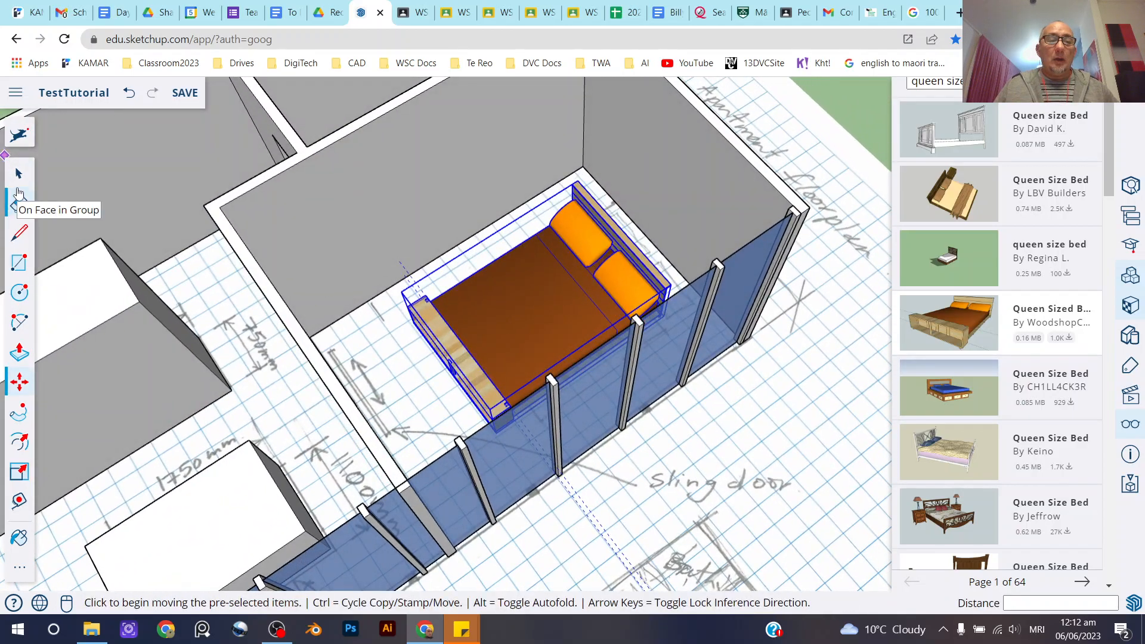
pyautogui.click(19, 174)
pyautogui.click(683, 351)
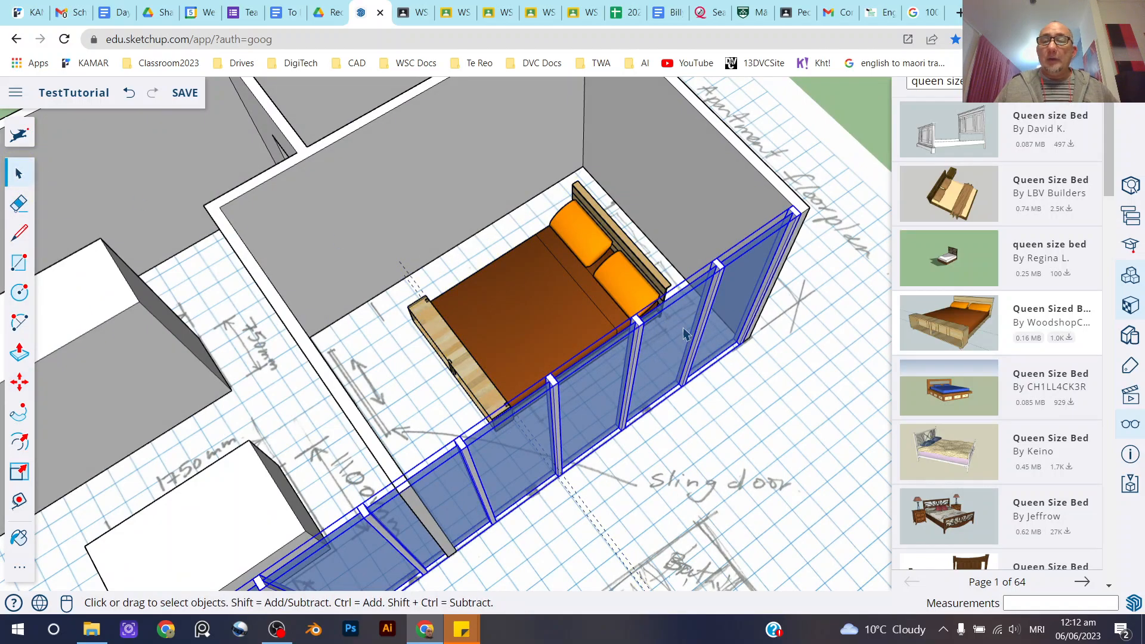
pyautogui.rightClick(684, 334)
pyautogui.click(719, 276)
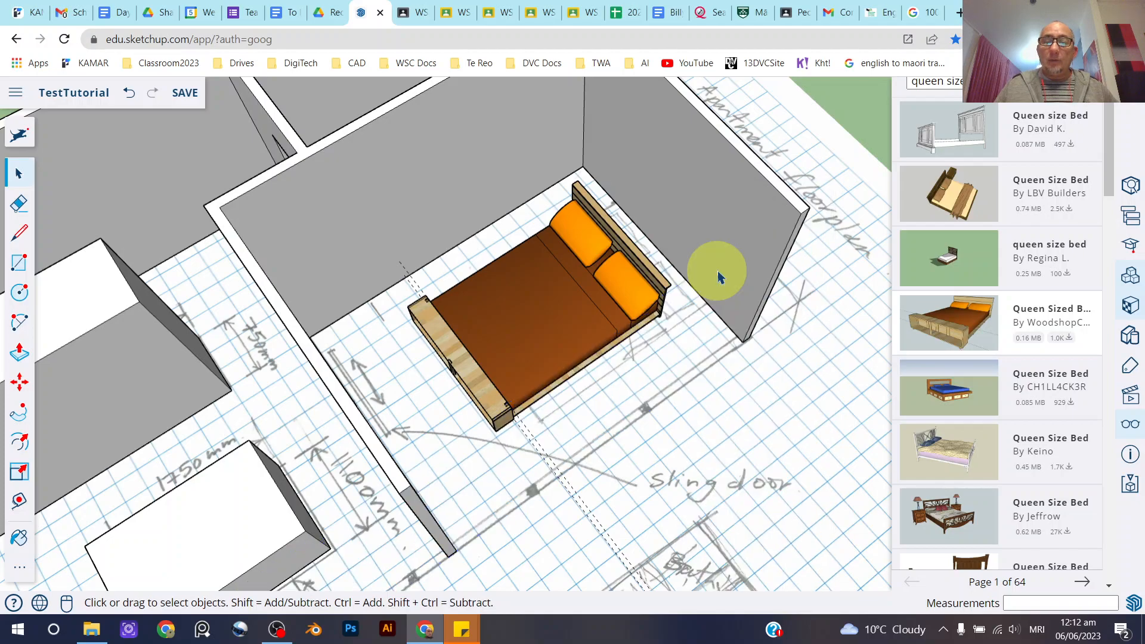
# Move the bed about 531 mm by its lower headboard corner onto the floor edge of the bedroom's end wall.
pyautogui.moveTo(647, 332); pyautogui.dragTo(661, 365, button='middle')
pyautogui.scroll(5, 660, 365)
pyautogui.click(653, 377)
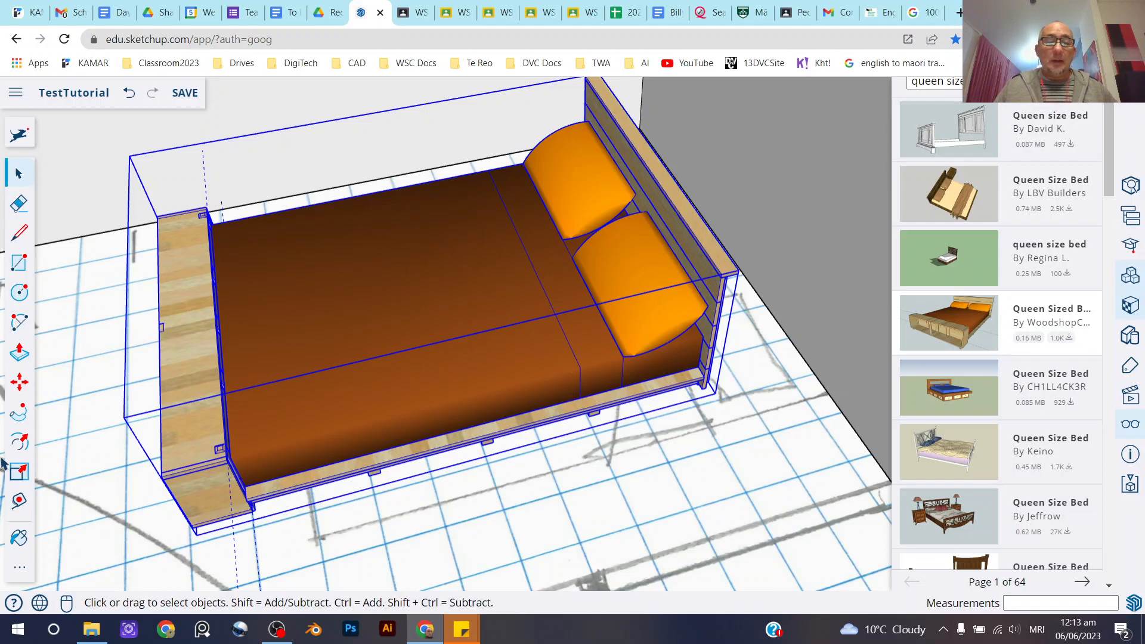
pyautogui.click(19, 382)
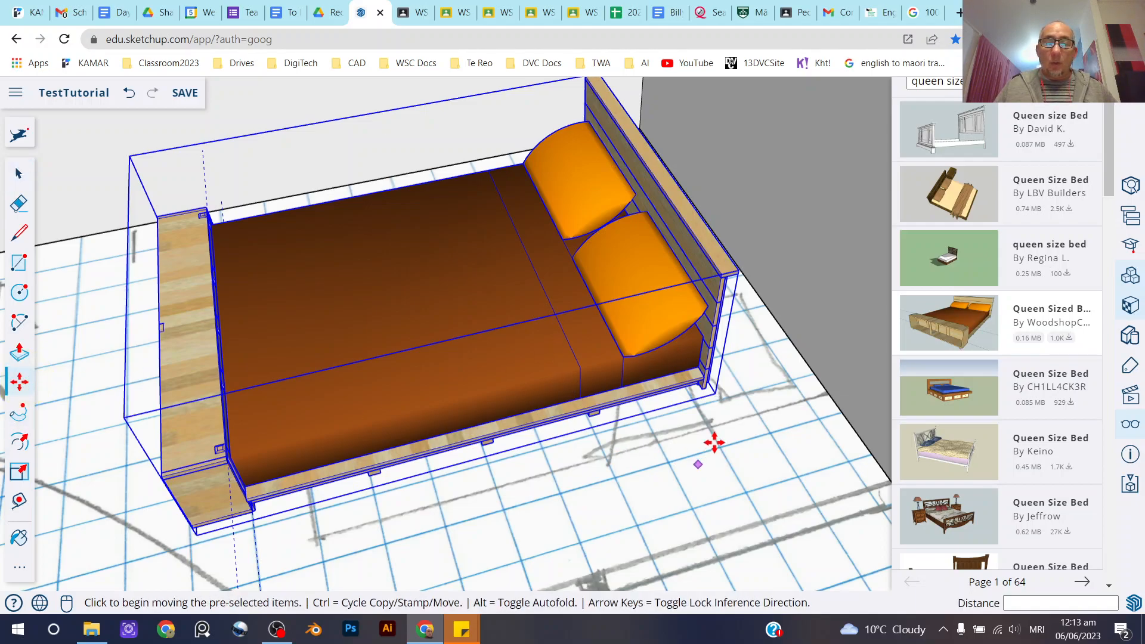
pyautogui.scroll(3, 755, 389)
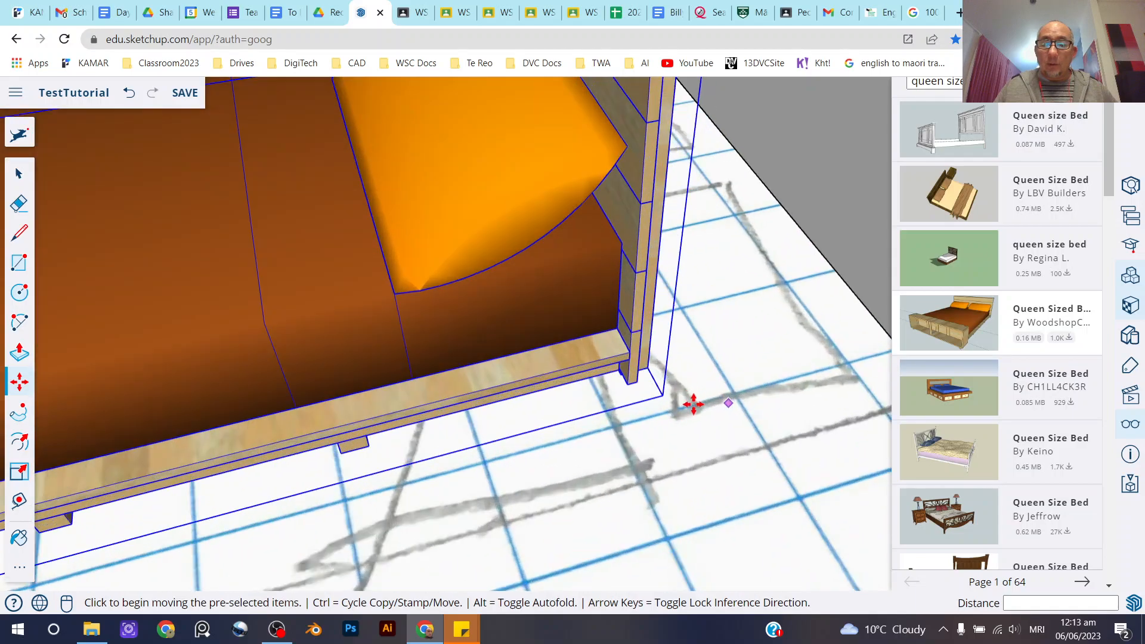
pyautogui.click(665, 394)
pyautogui.scroll(-5, 495, 363)
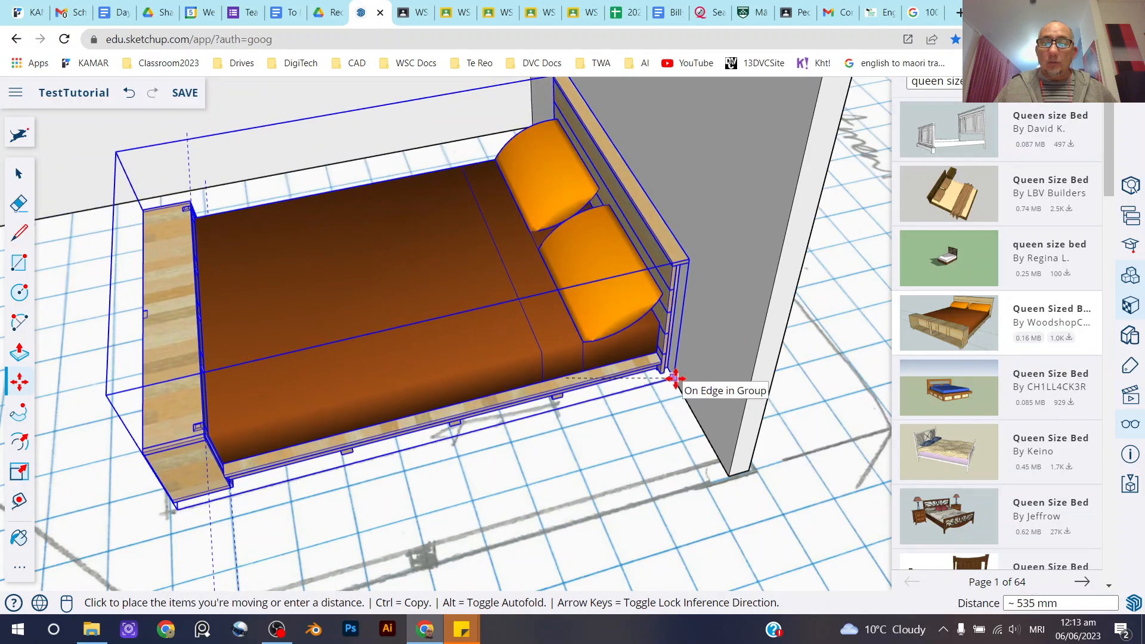
pyautogui.click(673, 377)
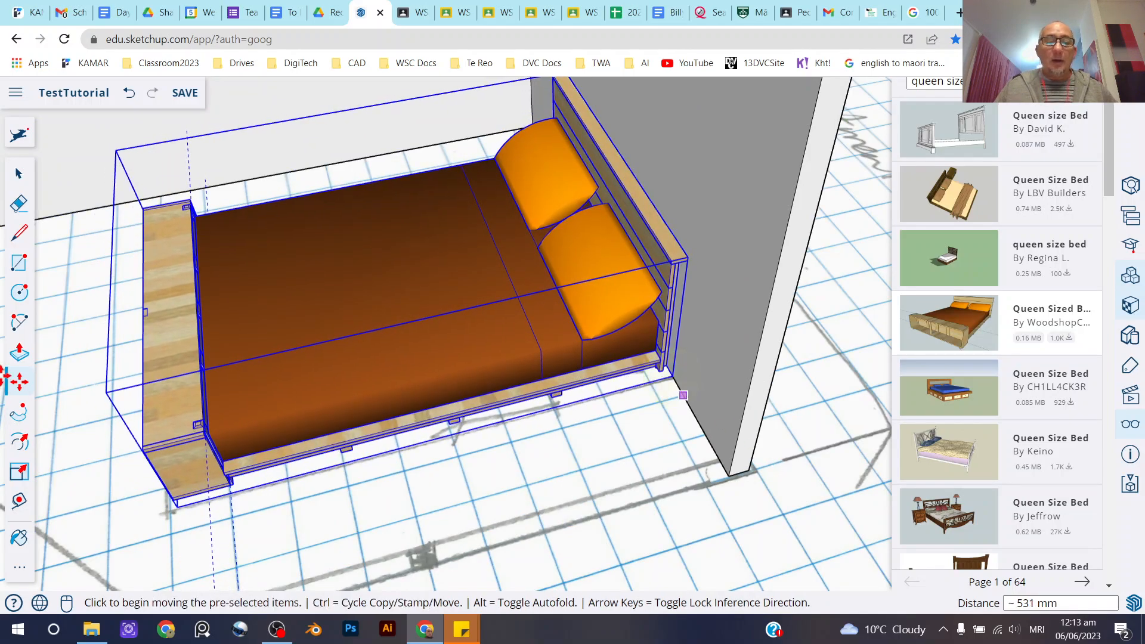
pyautogui.click(18, 173)
pyautogui.scroll(-5, 416, 324)
pyautogui.moveTo(383, 333); pyautogui.dragTo(499, 263, button='middle')
pyautogui.scroll(-4, 499, 345)
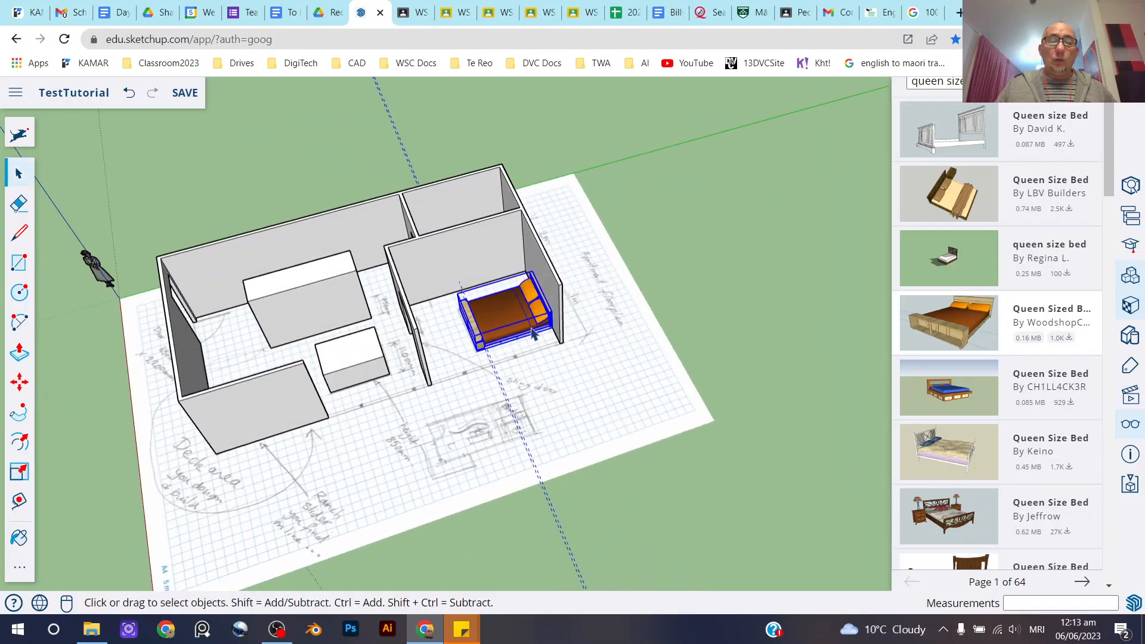